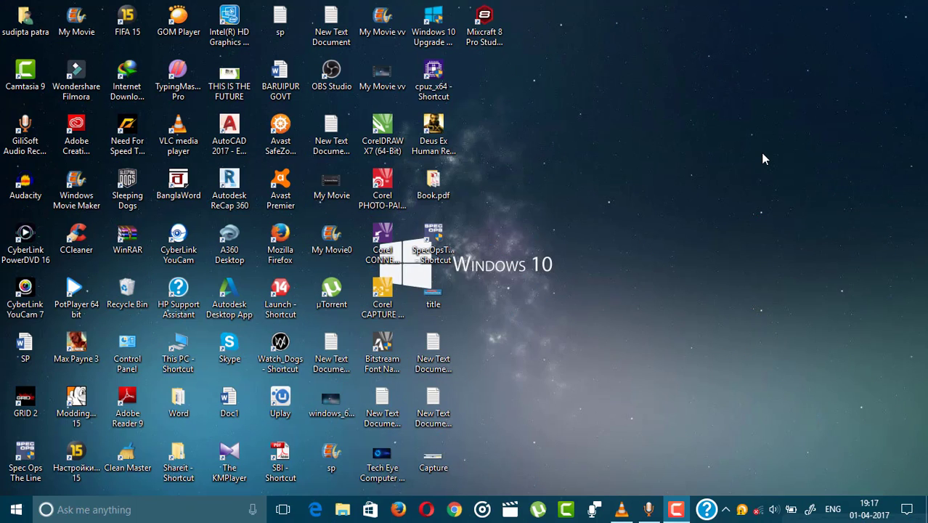
- Switch to VLC media player, check its version information, and close the About window
click(621, 509)
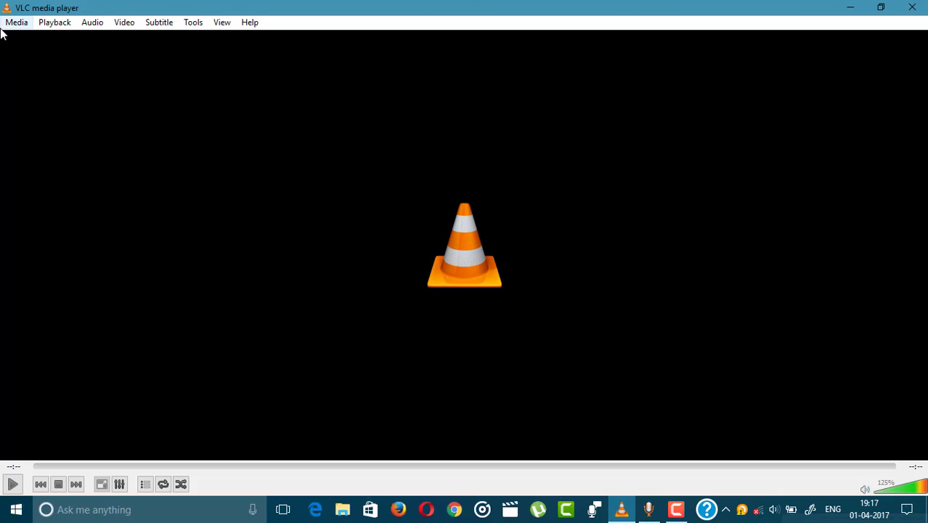
click(248, 26)
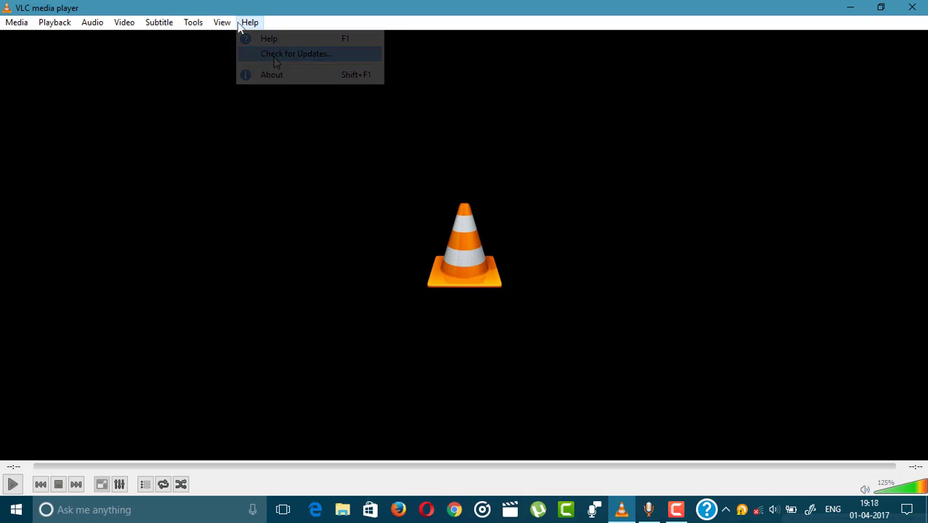
click(274, 75)
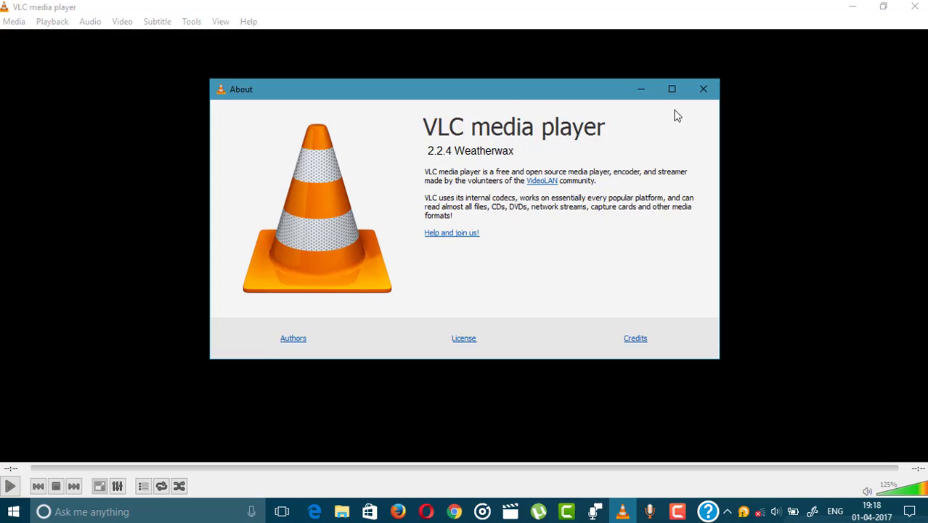
click(863, 45)
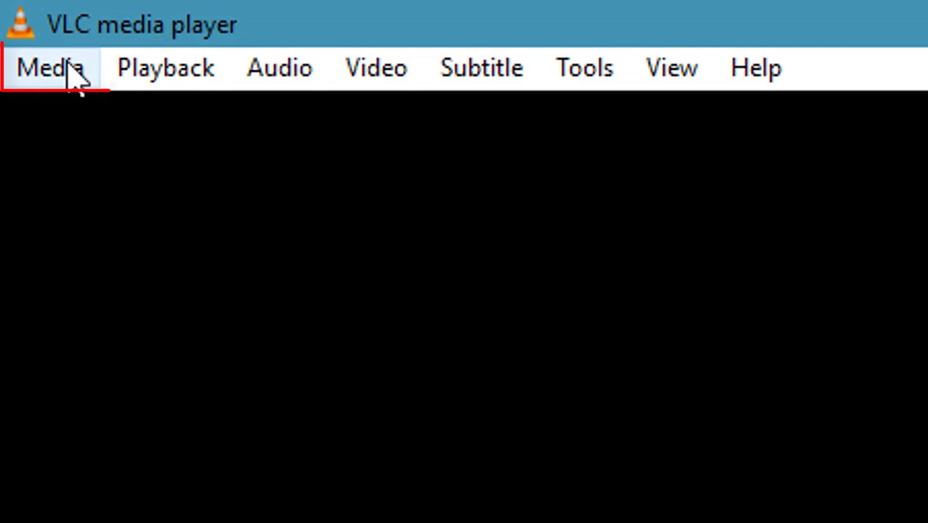
- Open the Convert / Save dialog for media files and remove Recording (2).m4a from the file selection
click(72, 71)
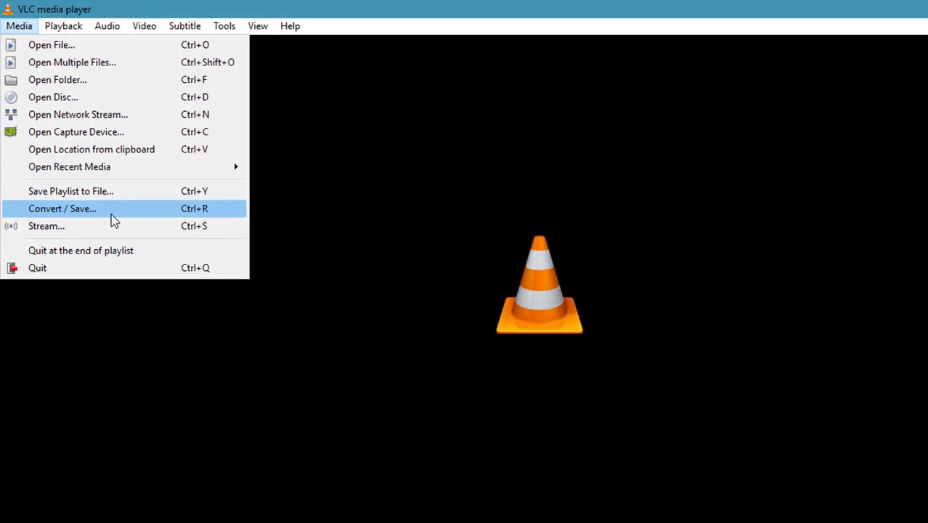
click(207, 392)
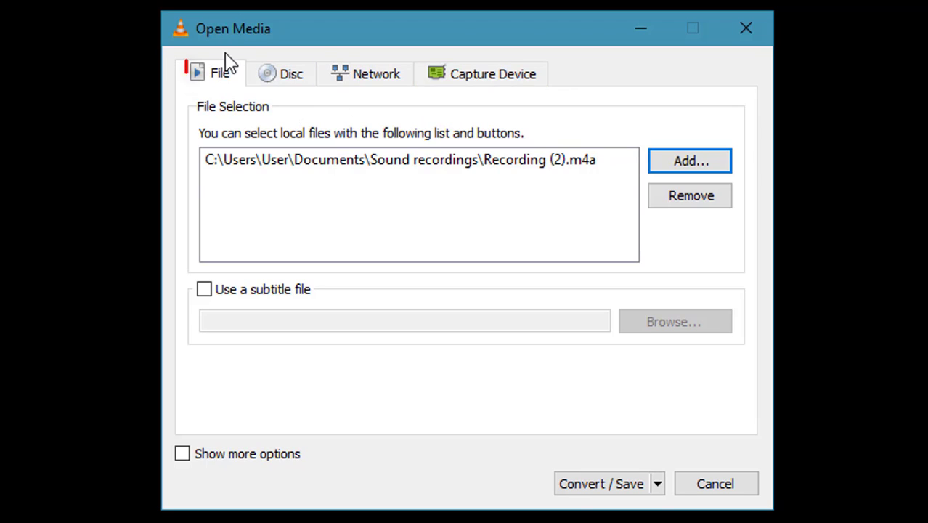
click(690, 205)
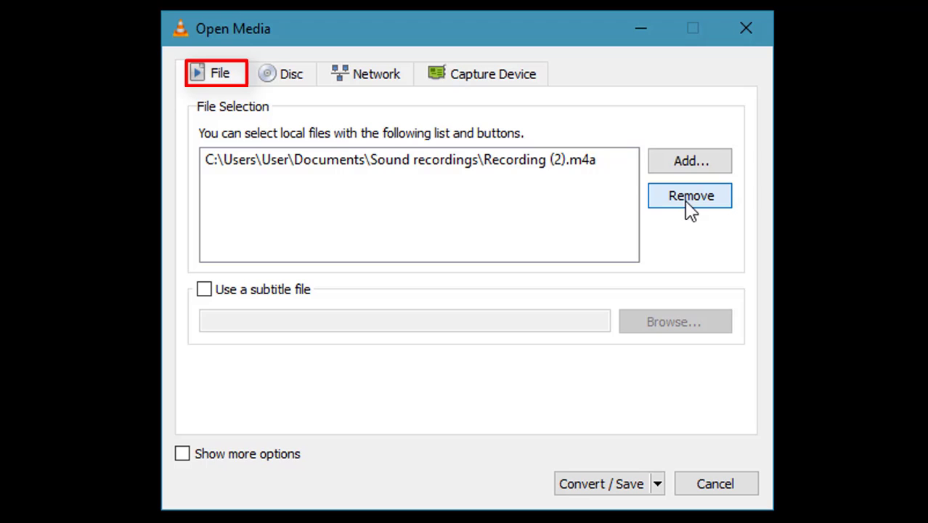
click(588, 167)
click(674, 202)
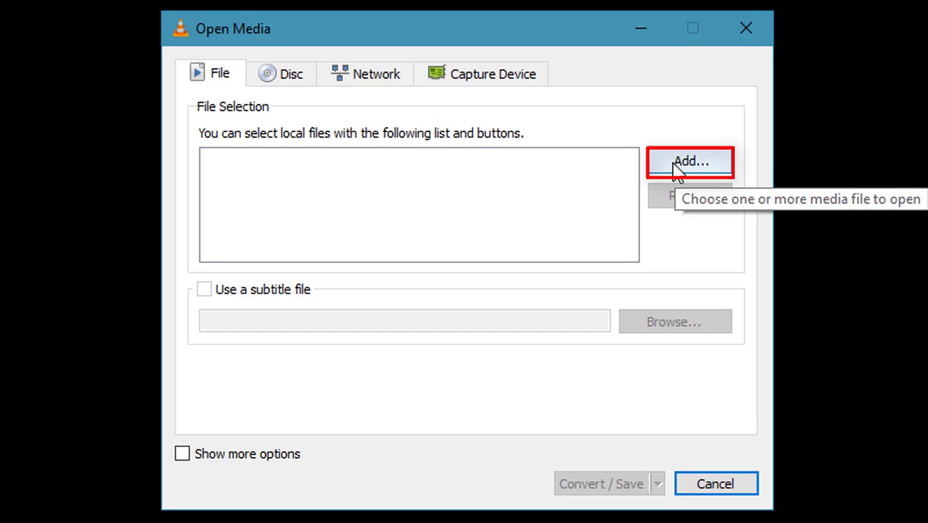
- Add Recording (13) from the Sound recordings folder as the source file and proceed to its conversion settings
click(676, 167)
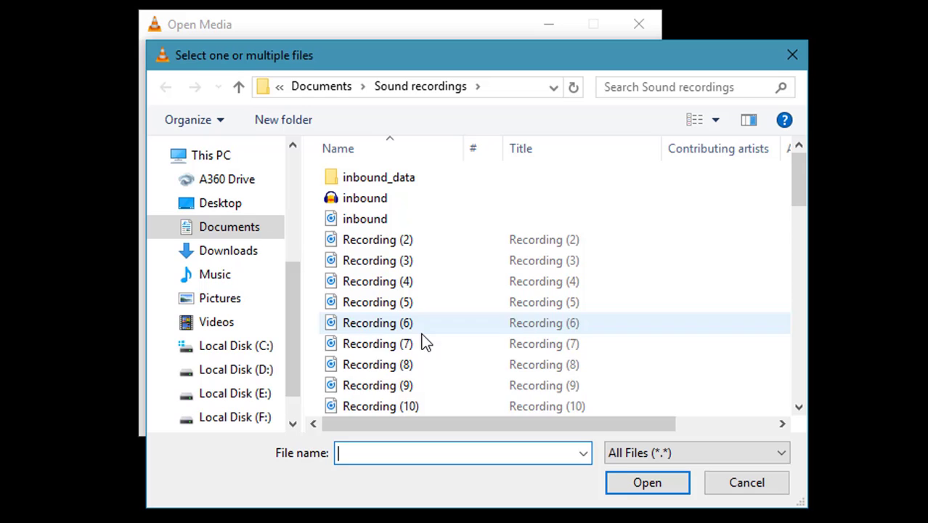
scroll(551, 294, down, 3)
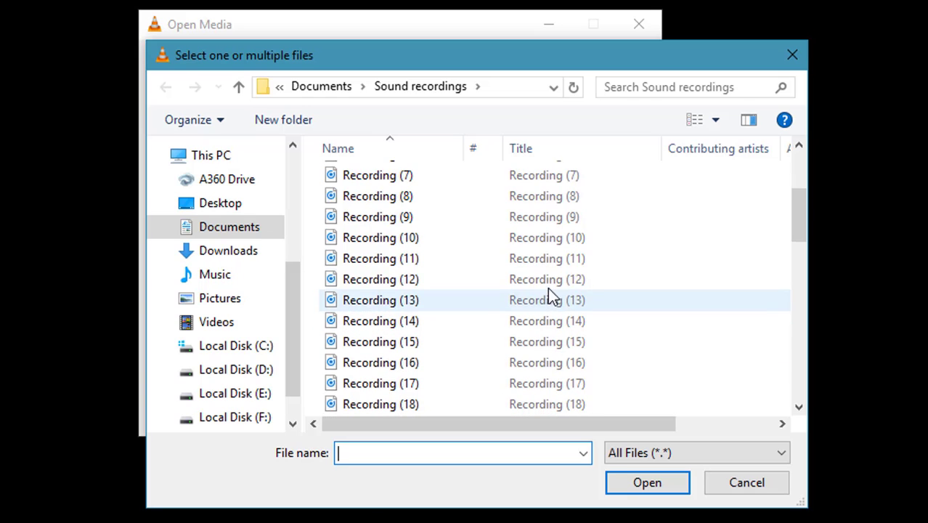
click(443, 300)
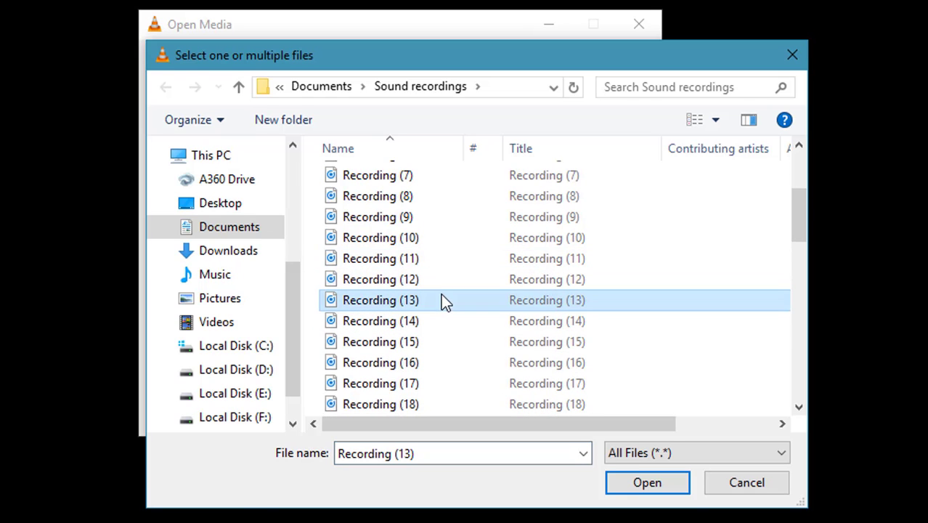
click(639, 486)
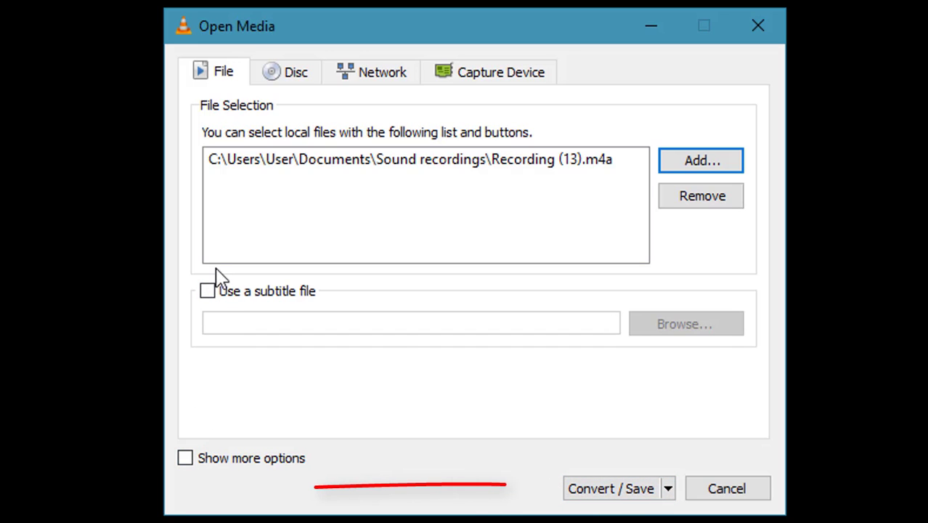
click(612, 488)
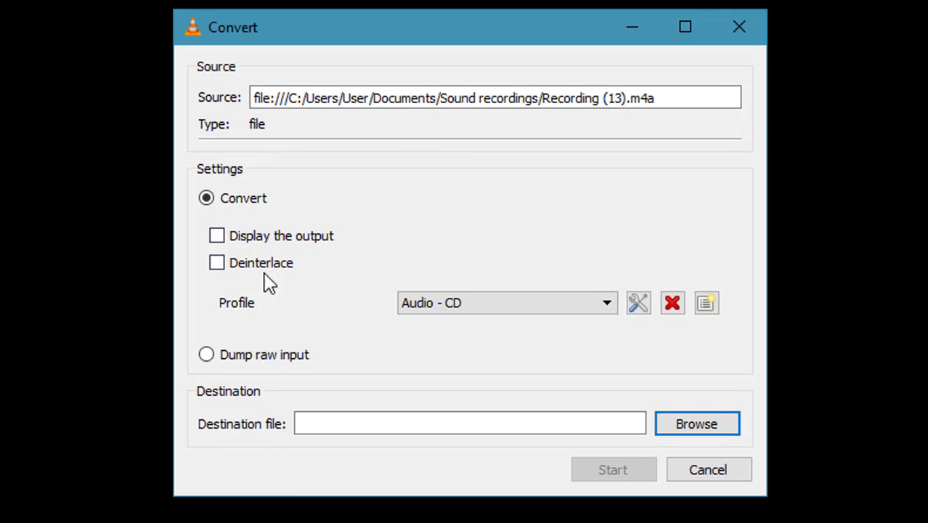
- Edit the Audio - CD profile to use MP3 encapsulation, leaving video encoding disabled
click(639, 303)
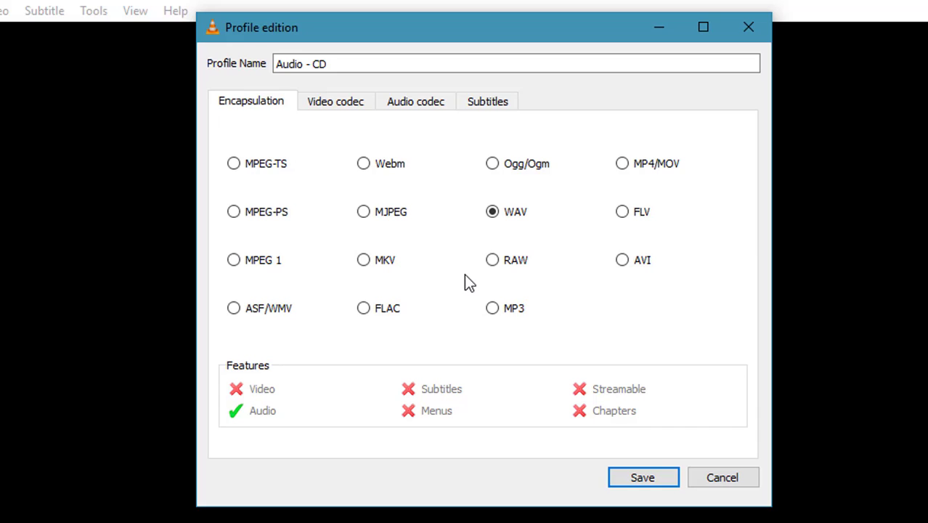
click(494, 309)
click(337, 105)
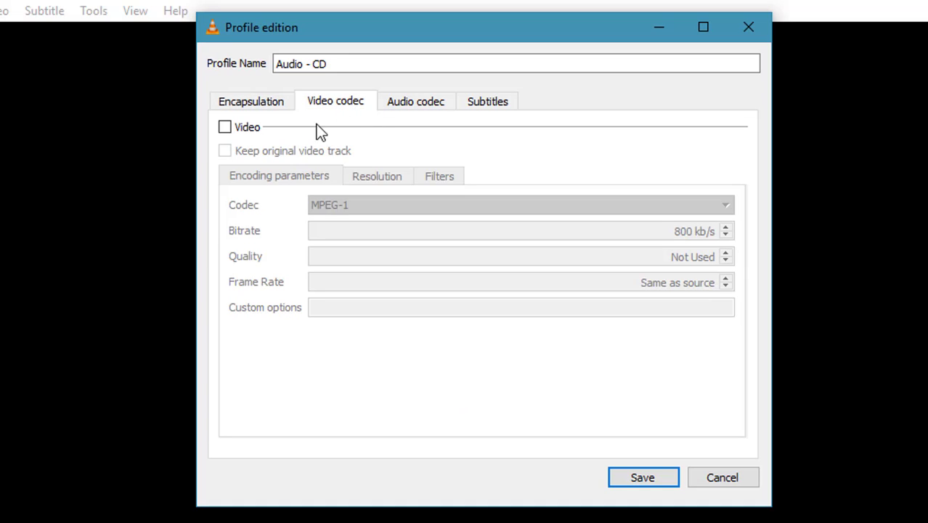
click(228, 129)
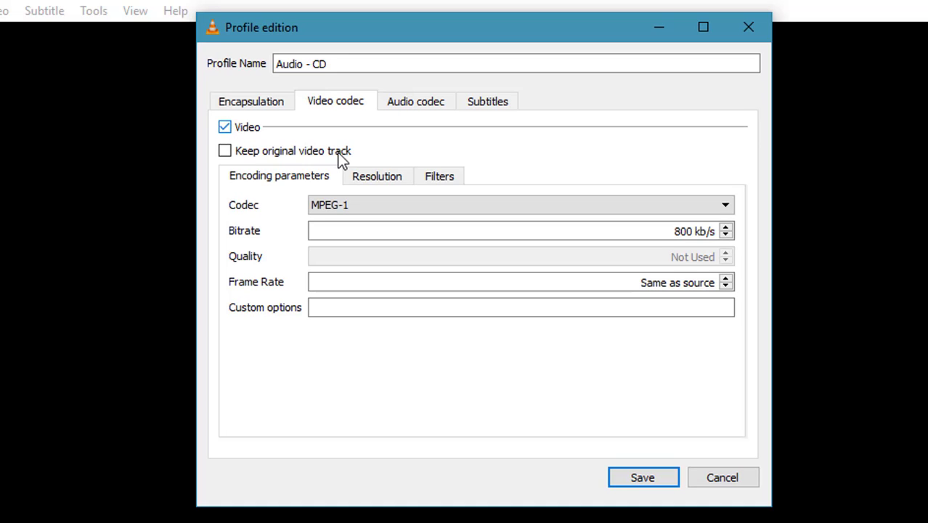
click(231, 134)
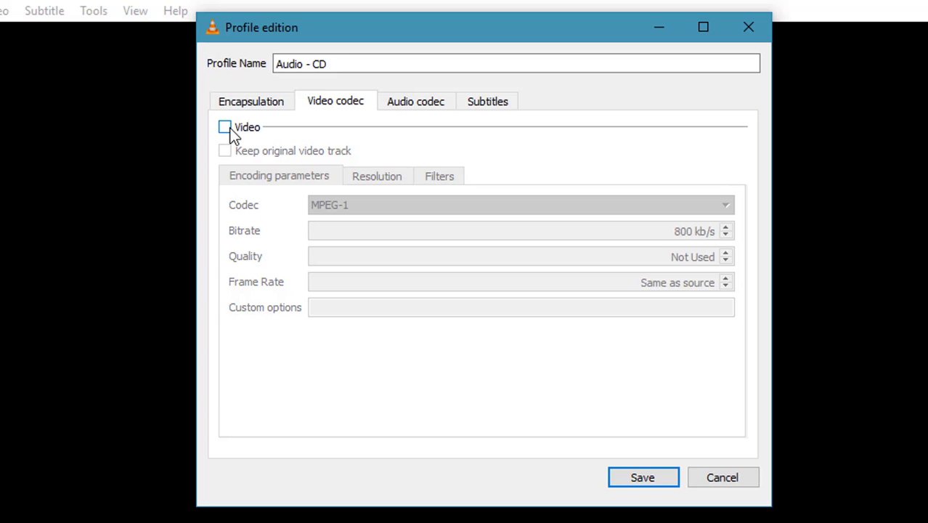
- Set the profile's audio codec to MP3 with a bitrate of 320 kb/s
click(416, 109)
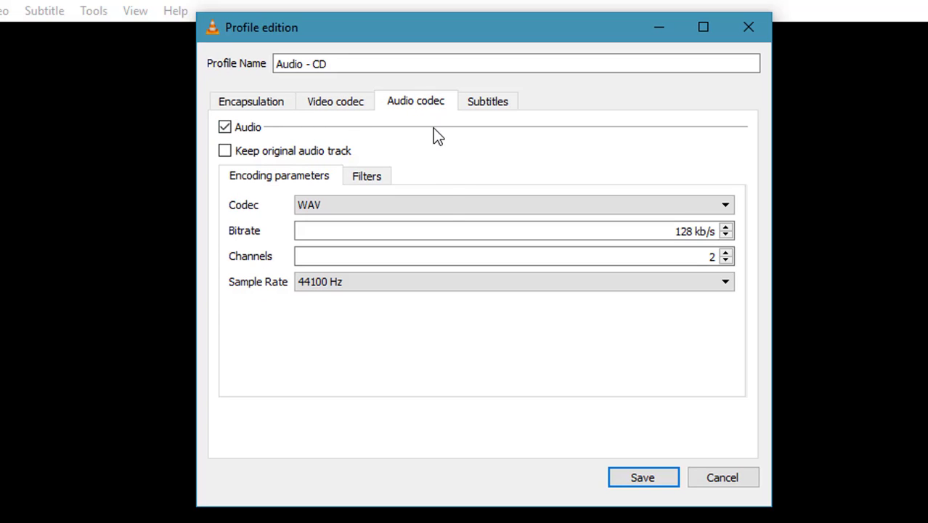
click(451, 207)
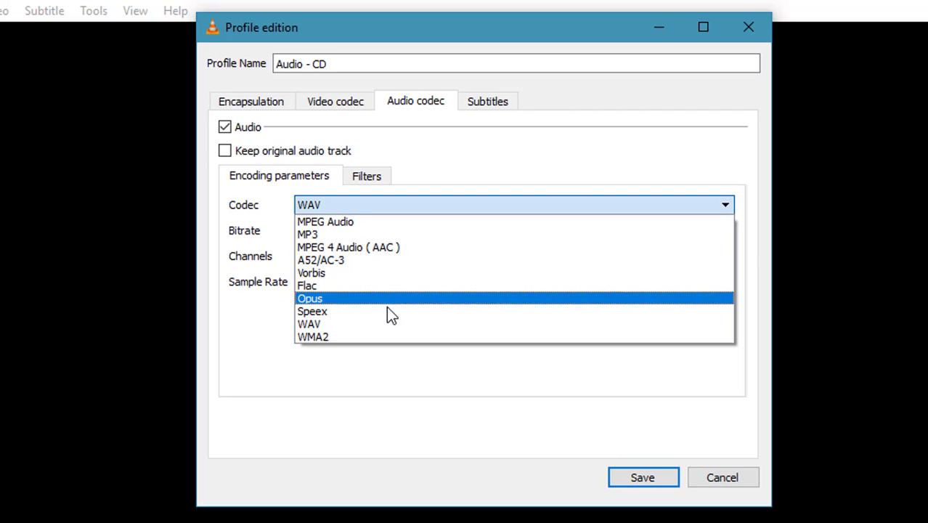
click(372, 233)
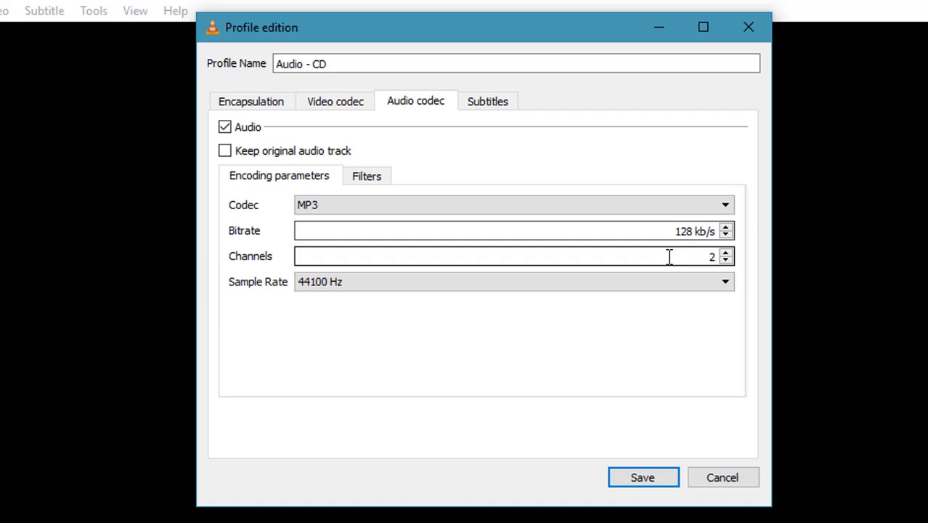
click(726, 227)
click(726, 228)
click(726, 227)
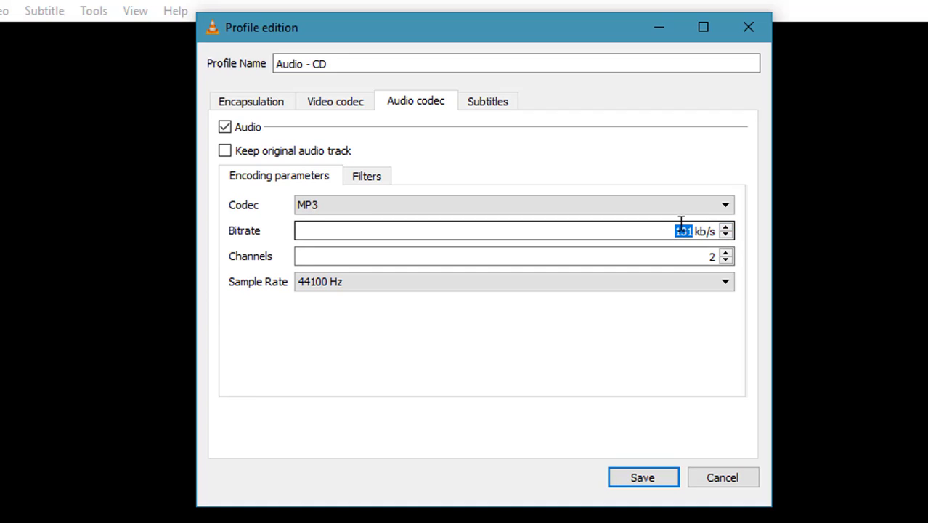
key(BackSpace)
text(320)
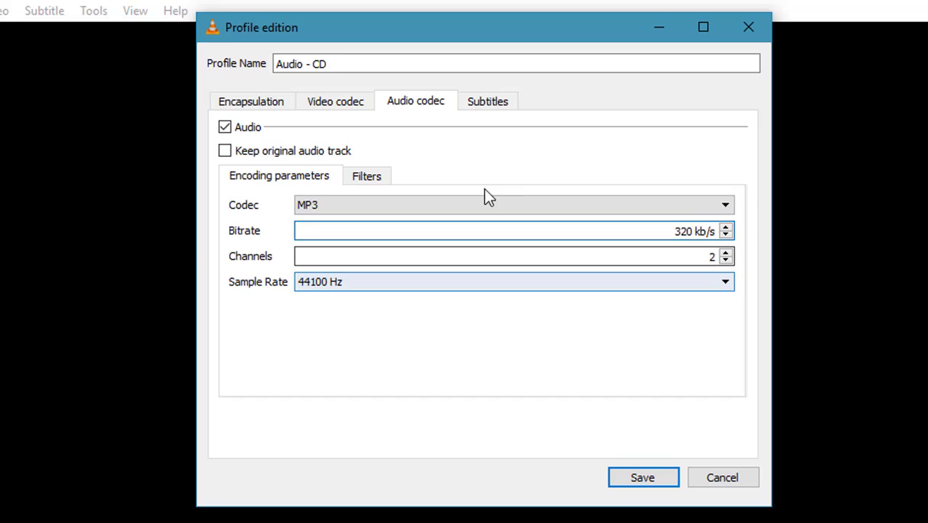
- Review the profile's subtitle, audio, video and encapsulation settings, and save the profile
click(488, 102)
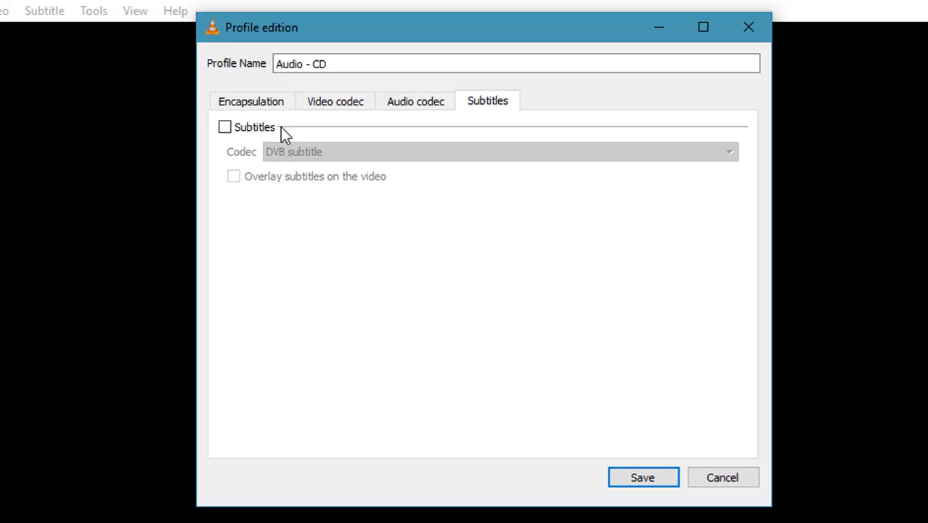
click(421, 105)
click(349, 108)
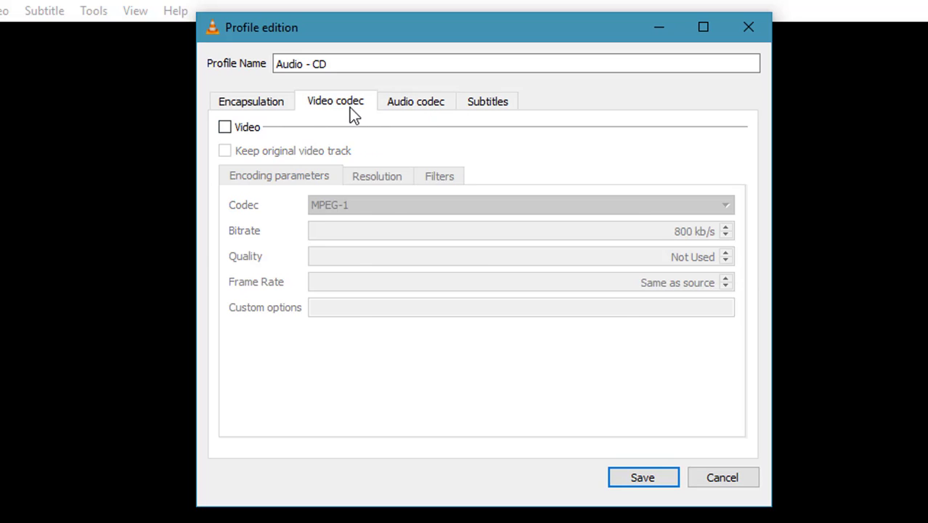
click(282, 102)
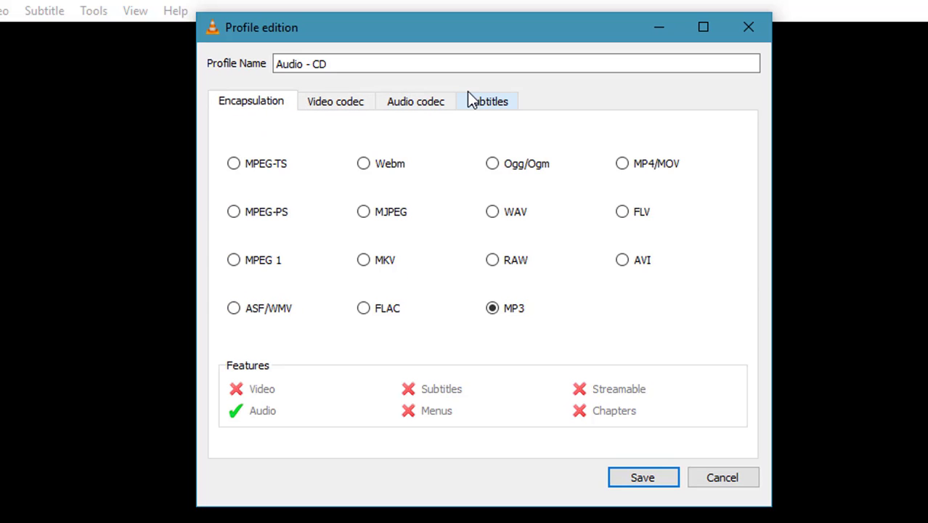
click(621, 477)
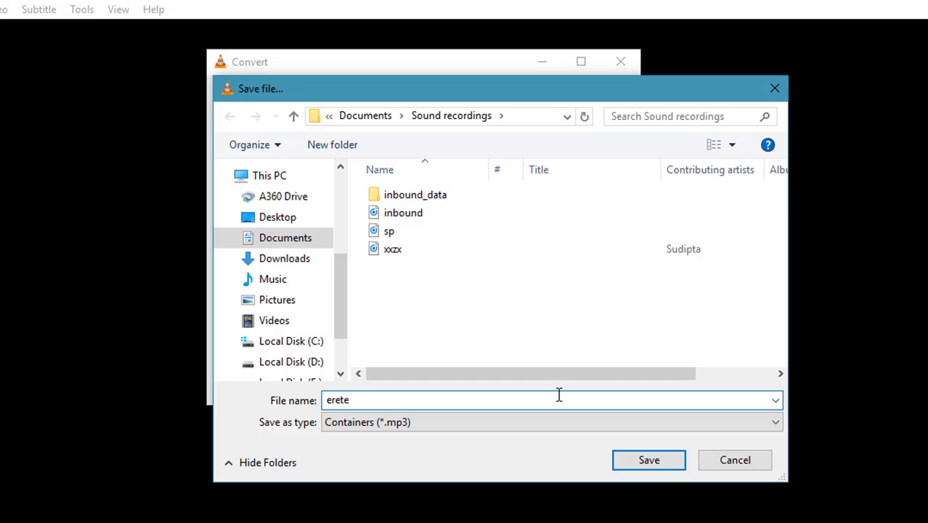
- Convert the recording to erete.mp3 in the Sound recordings folder and close the player
click(649, 458)
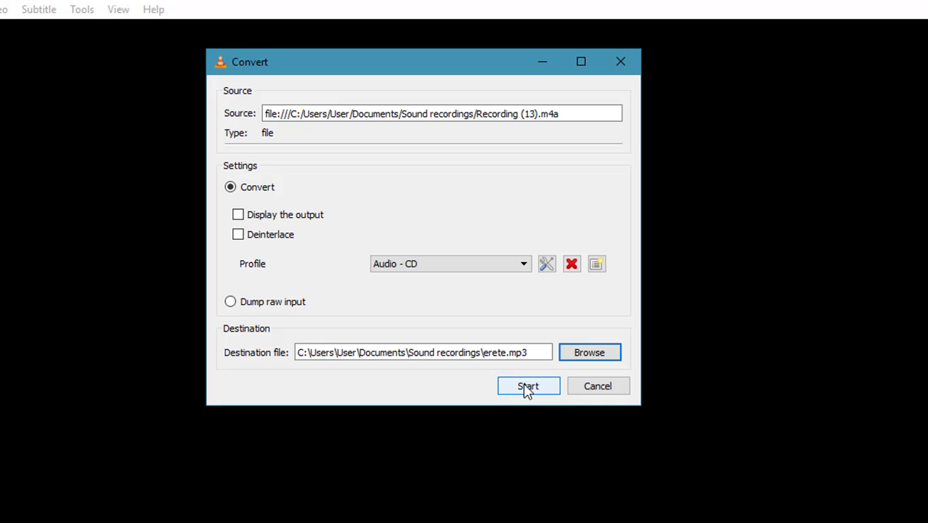
click(528, 387)
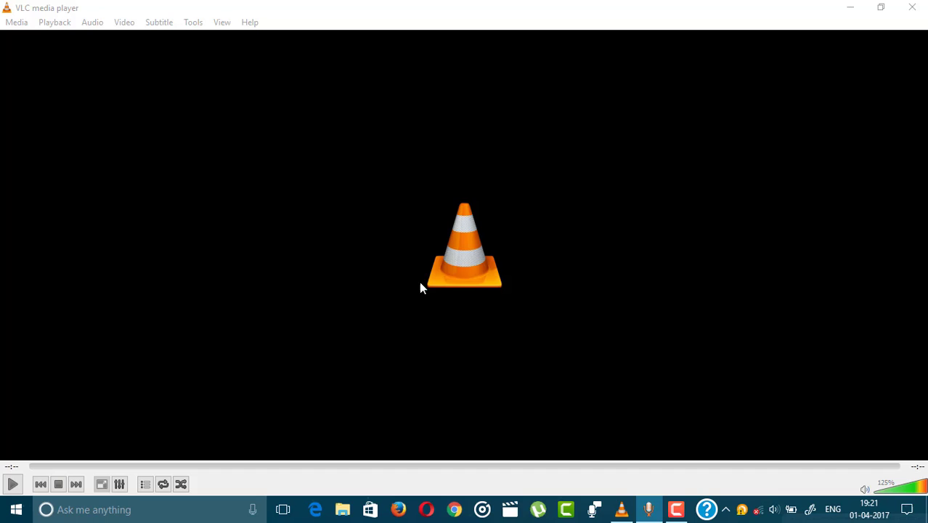
click(913, 8)
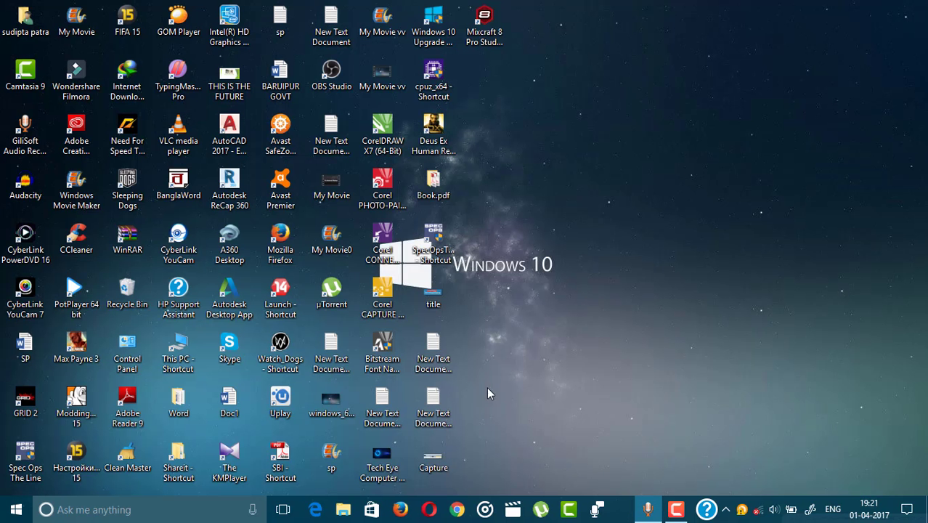
- Switch to File Explorer and open the Sound recordings folder that holds the converted file
click(346, 510)
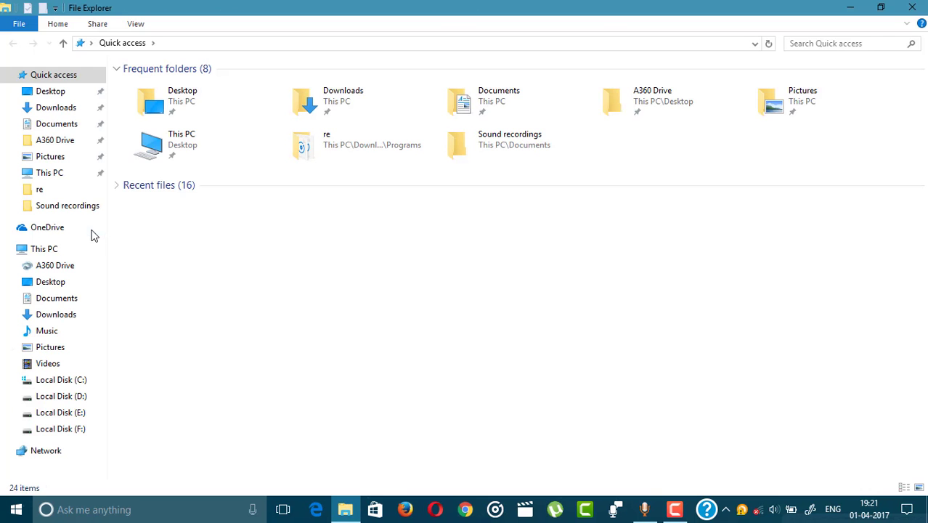
click(77, 113)
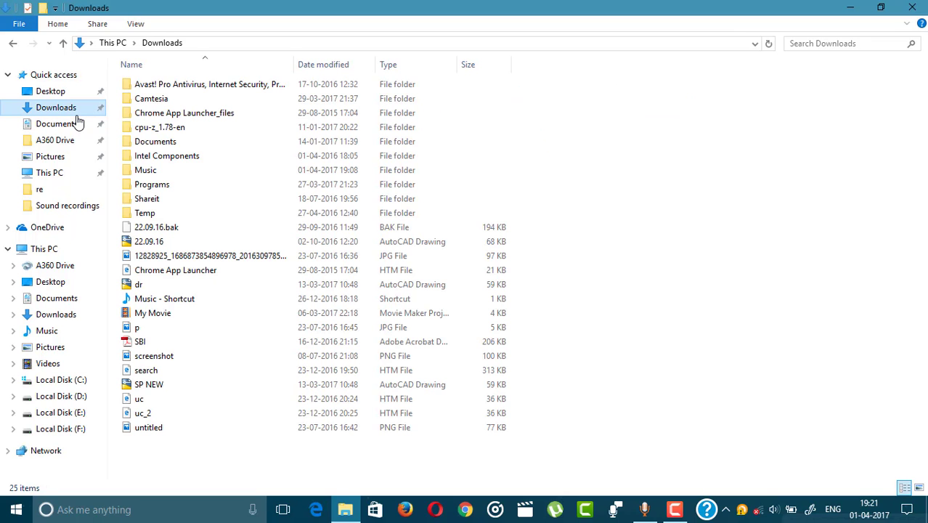
double_click(163, 172)
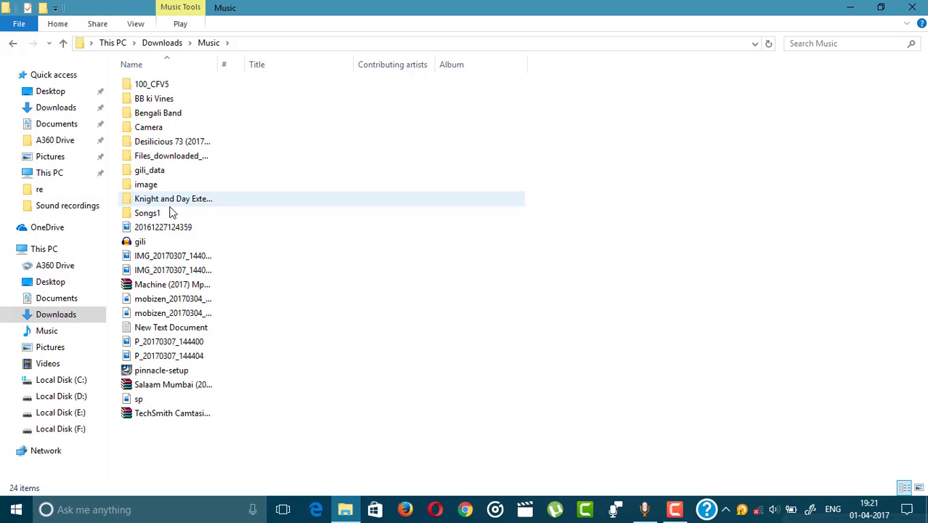
click(67, 205)
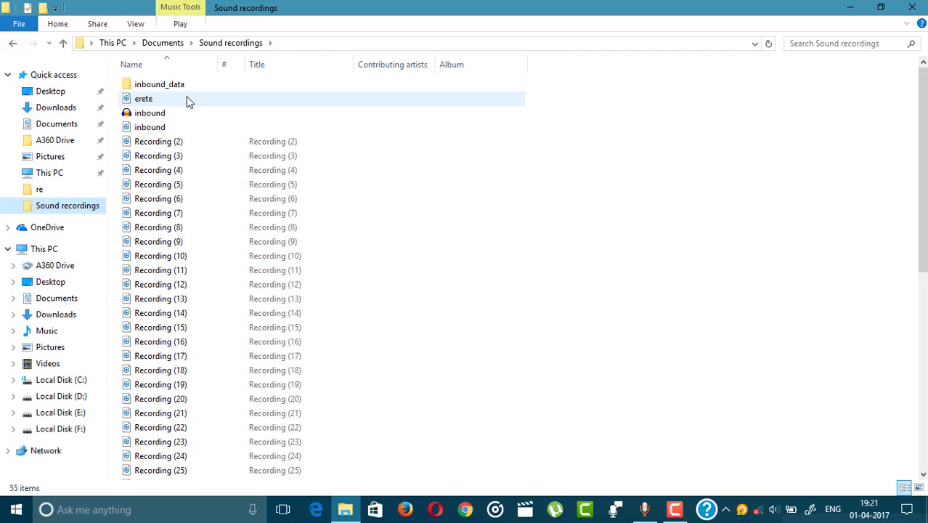
- Examine the general and detailed properties of the erete file, including its type and bit rate, and close File Explorer
click(171, 104)
right_click(170, 104)
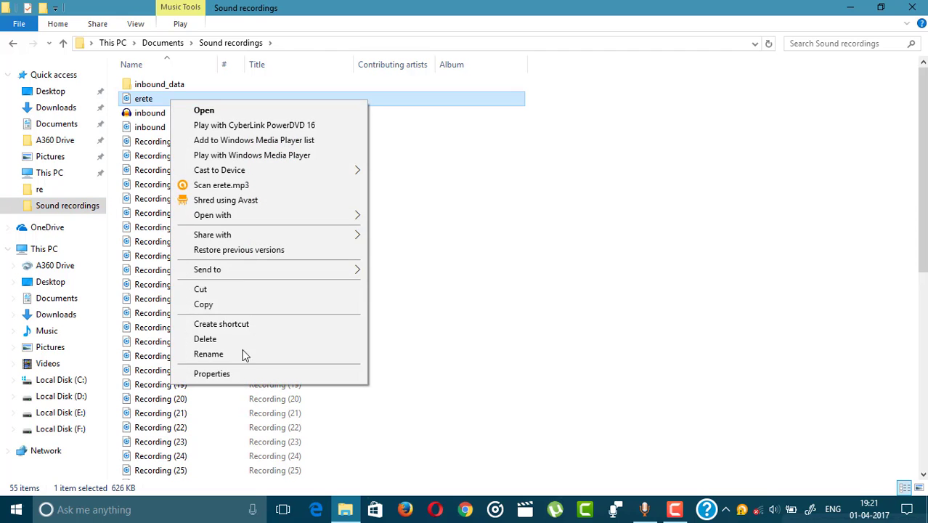
click(243, 374)
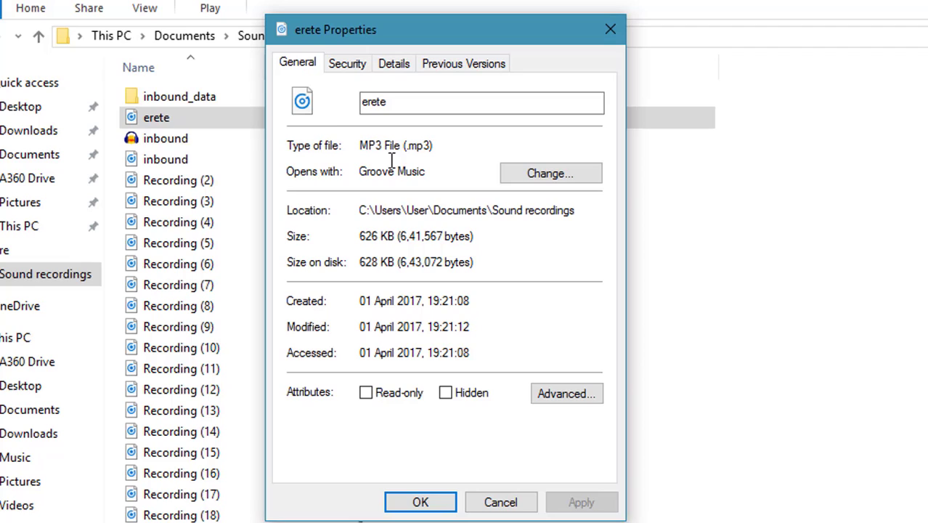
click(393, 65)
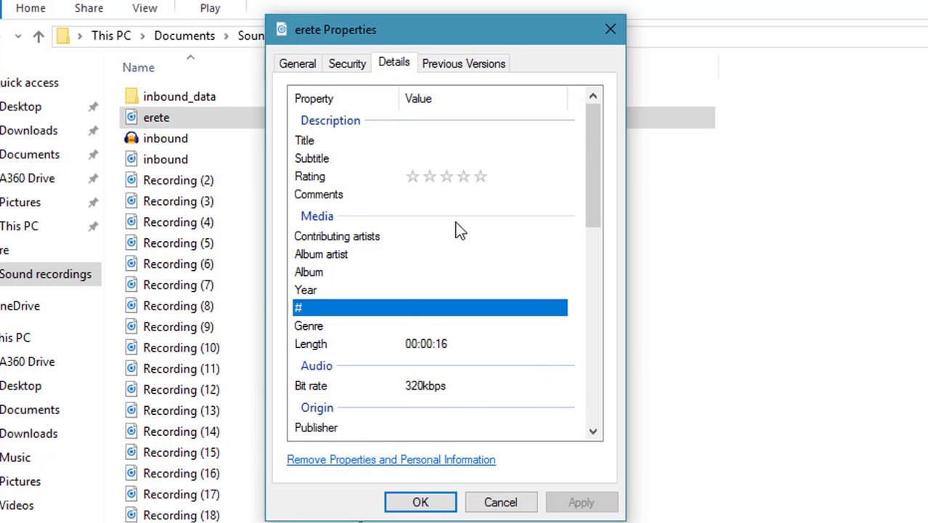
scroll(464, 407, down, 10)
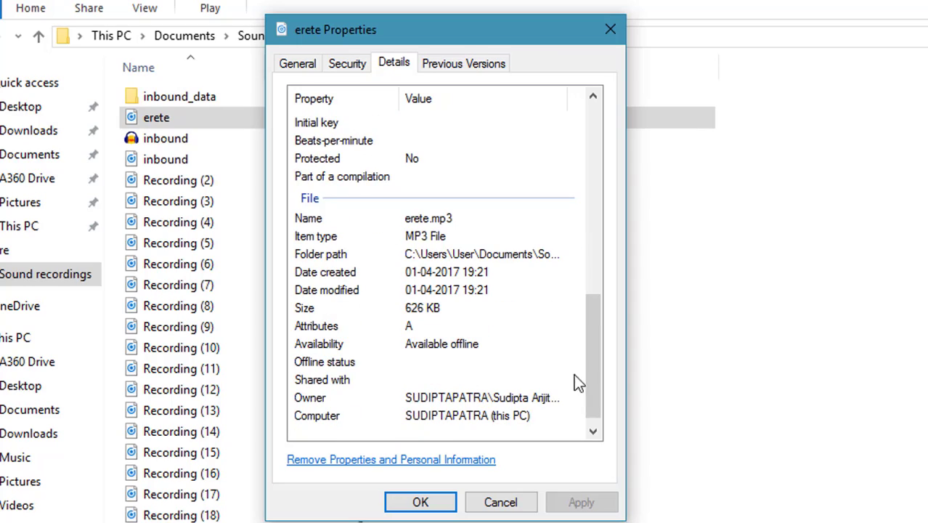
click(521, 496)
click(913, 7)
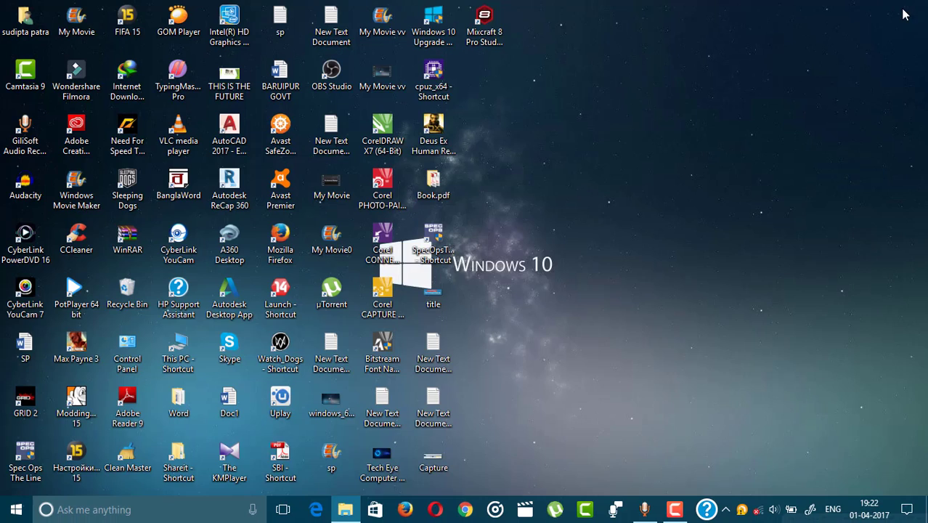